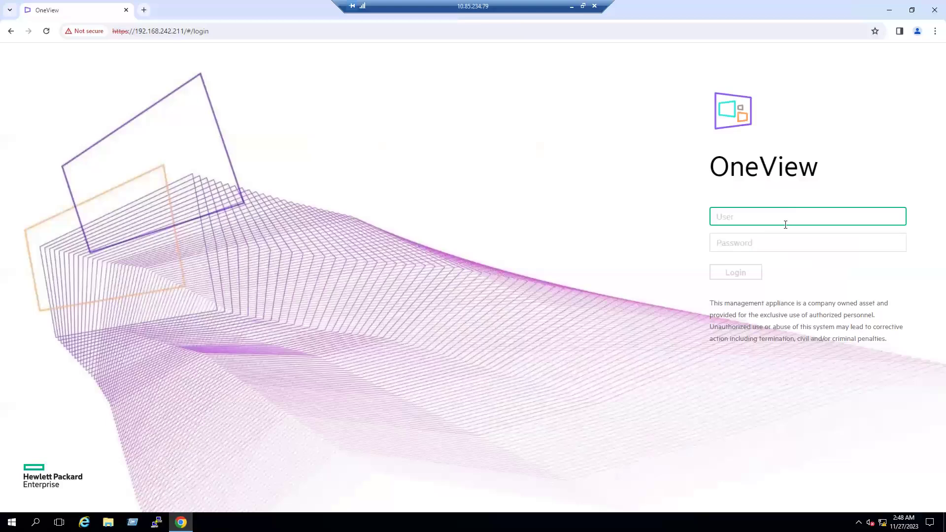
Log in to HPE OneView with the administrator account and its password.
type("administrator")
key("Tab")
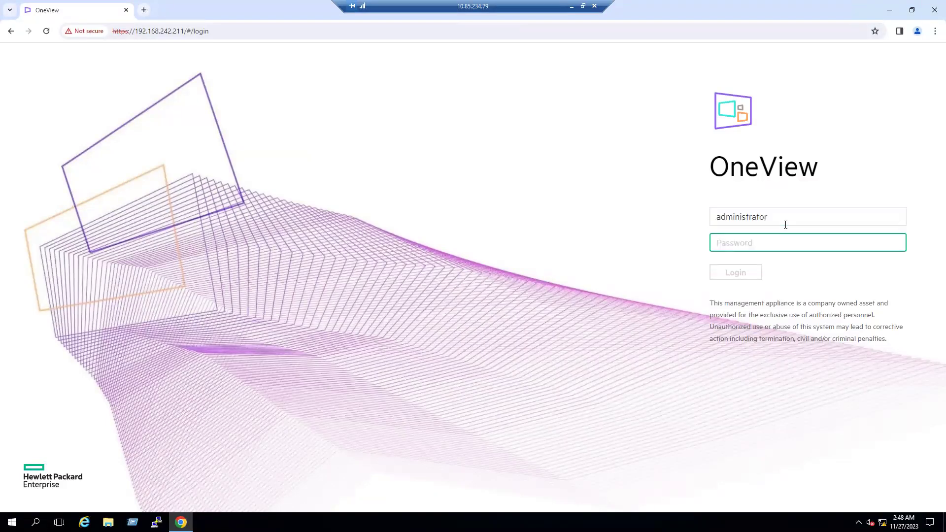
type("•••••••")
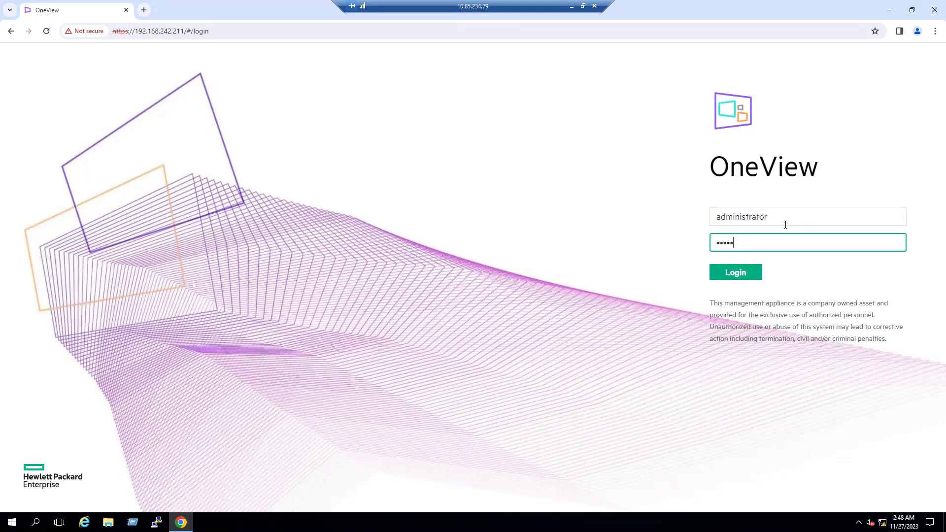
key("Return")
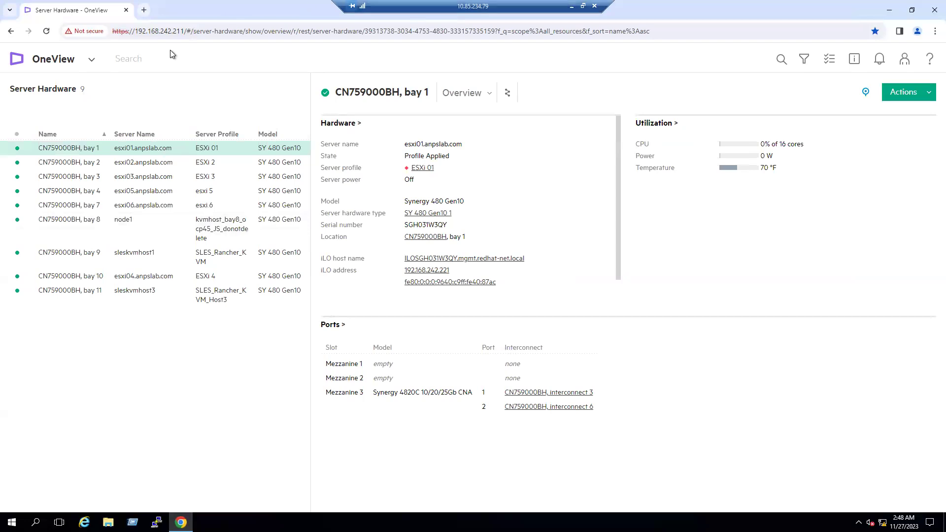
Go to the Dashboard, dismiss Guided Setup, and open the Server Hardware list.
left_click(91, 60)
left_click(40, 96)
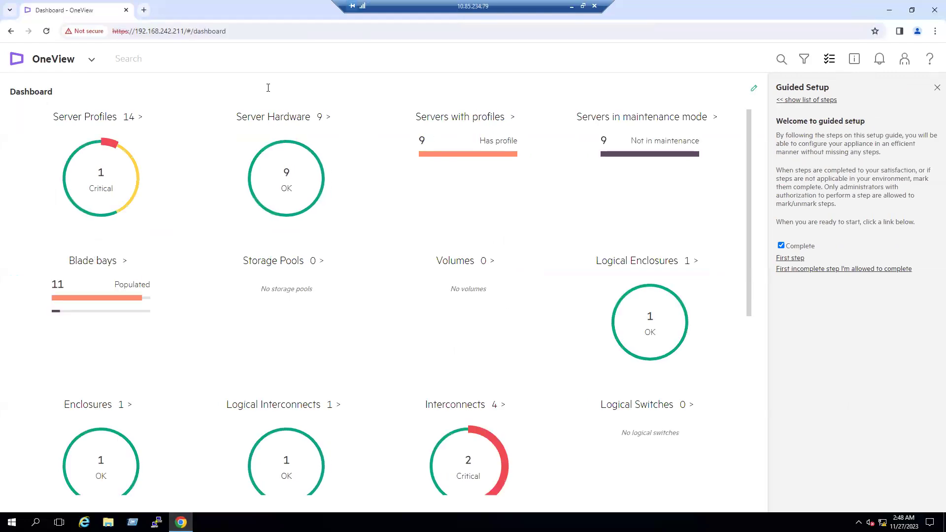
left_click(935, 88)
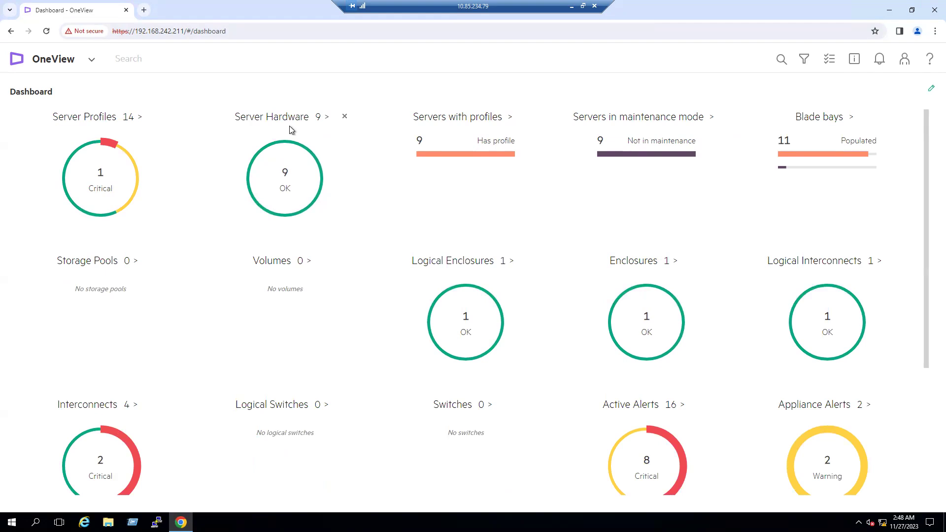
left_click(325, 118)
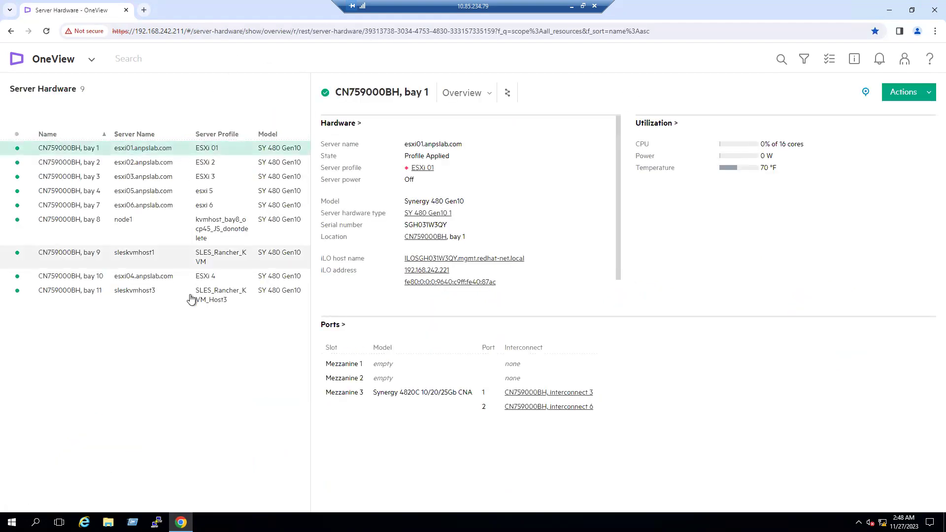
Review CN759000BH bays 1, 2 and 3, noting bay 2's server power is Off.
left_click(212, 152)
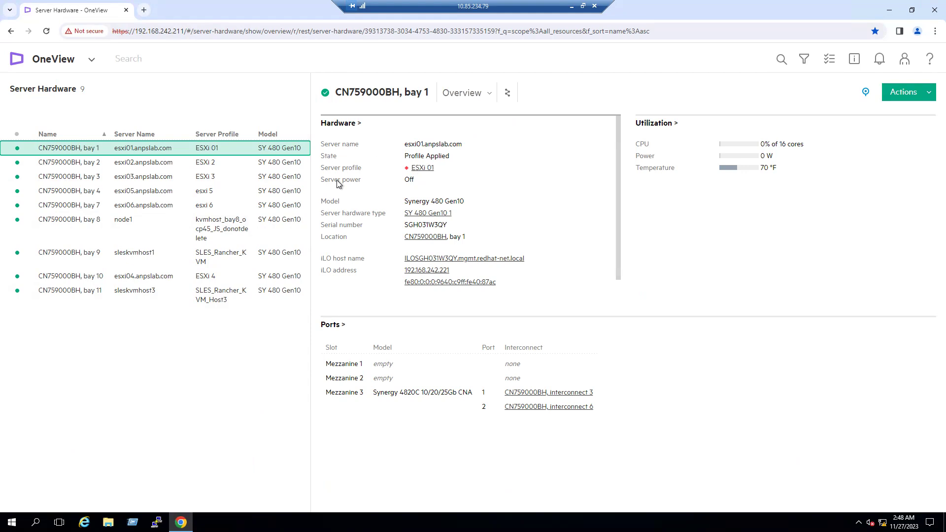
left_click_drag(338, 181, 363, 183)
left_click(207, 164)
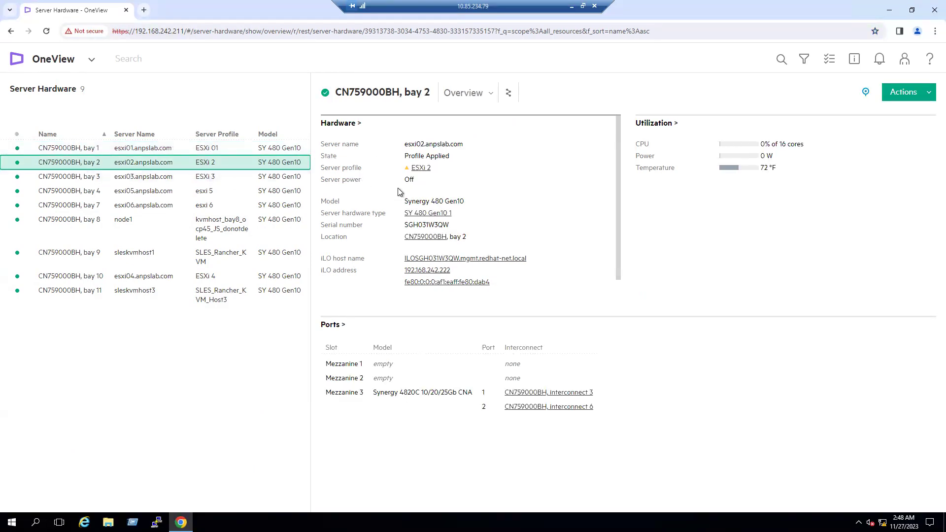
double_click(408, 180)
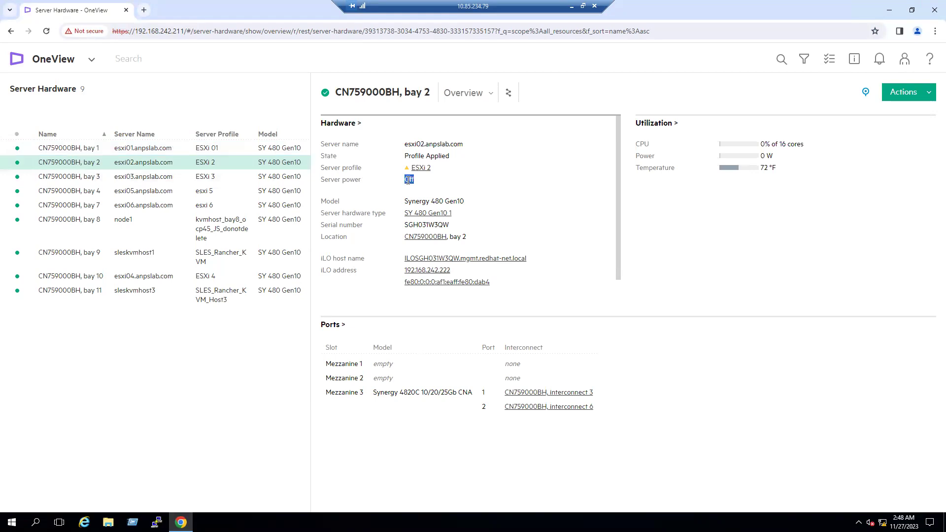
left_click(228, 183)
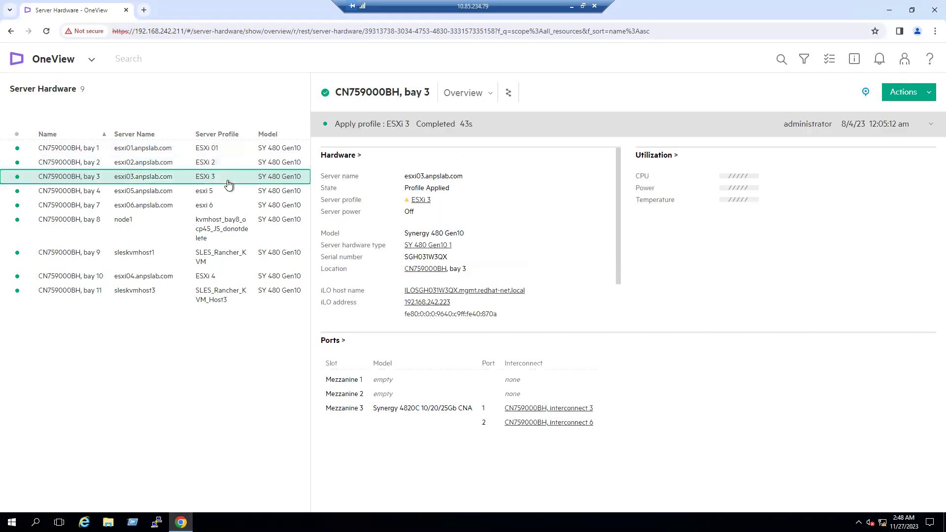
left_click(92, 60)
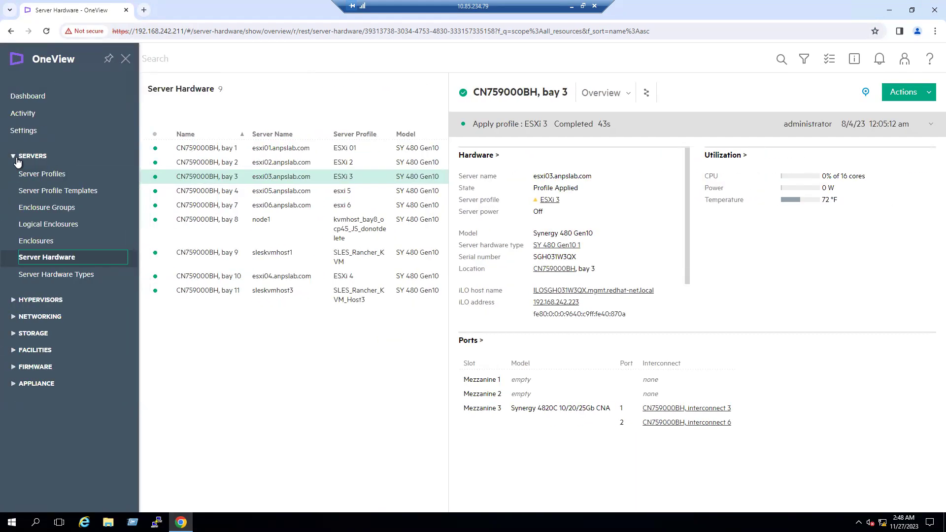
Open the CN759000BH Synergy 12000 Frame enclosure and inspect its front-view bays and rear interconnects.
left_click(40, 244)
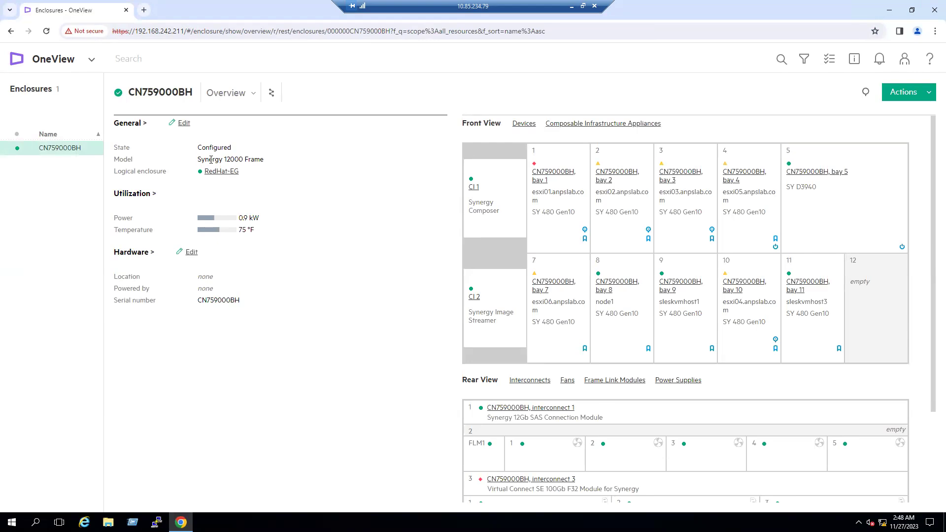
left_click_drag(198, 159, 266, 160)
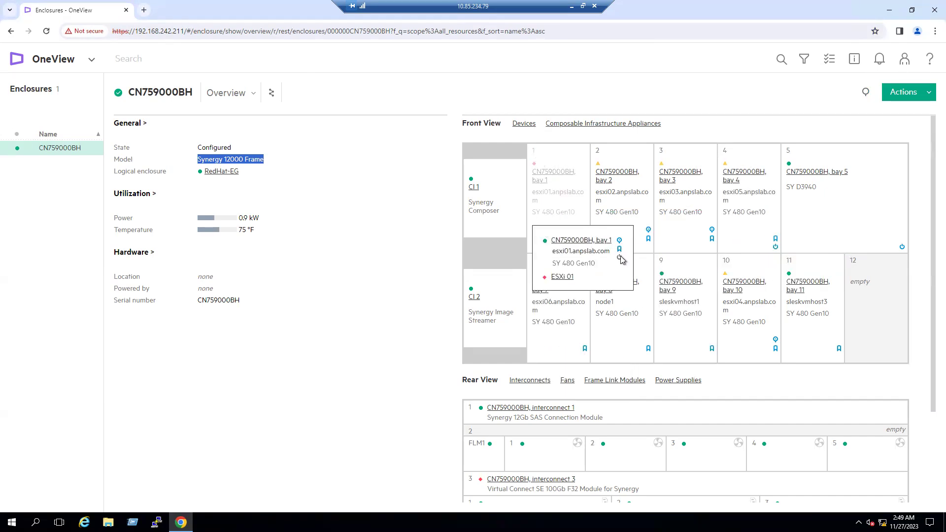
left_click(619, 258)
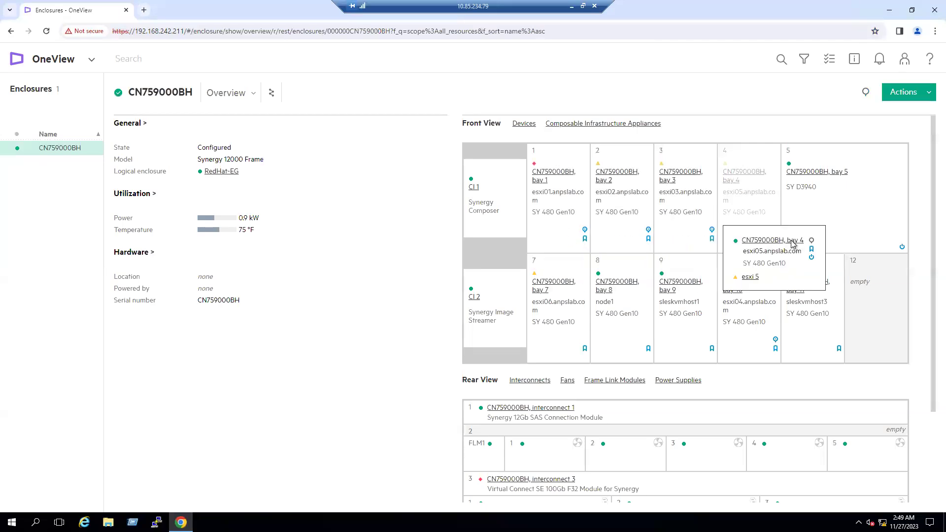
mouse_move(786, 321)
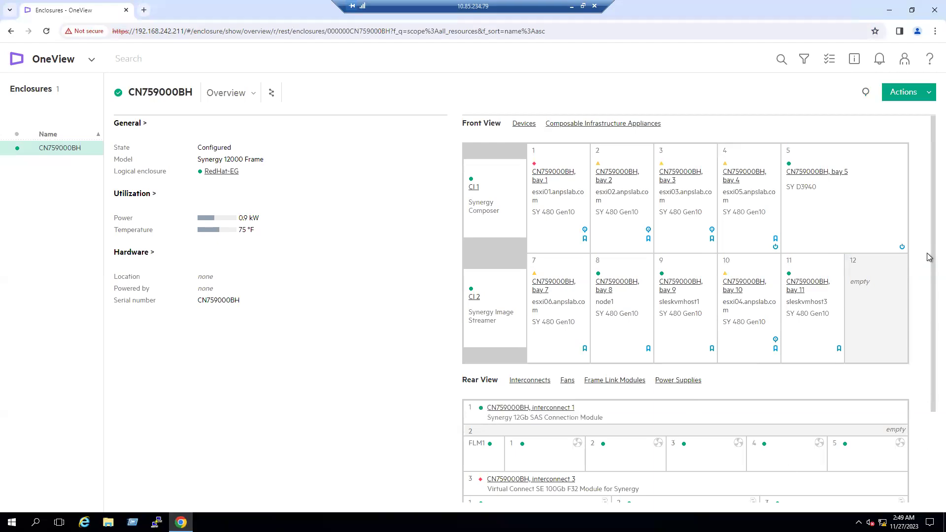
mouse_move(886, 227)
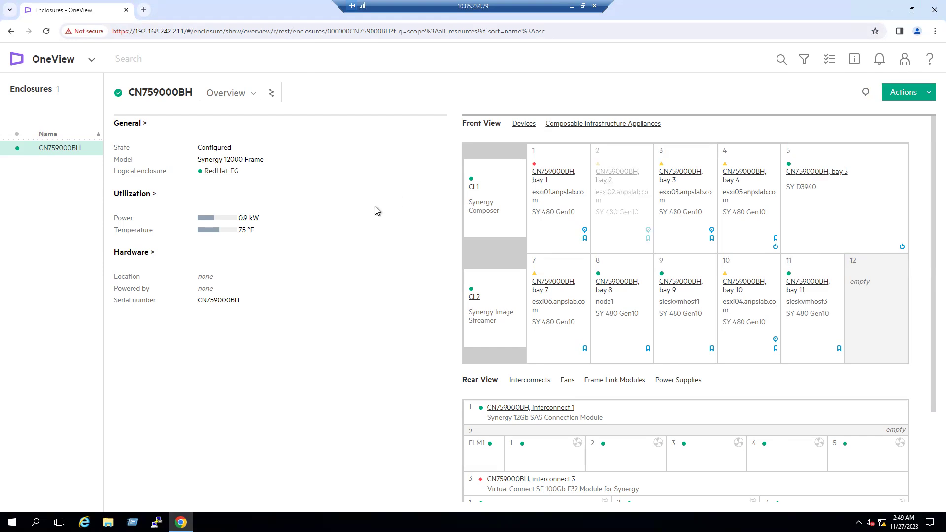
Switch enclosure CN759000BH to its Devices view listing each bay's server, profile and power allocation.
left_click(255, 96)
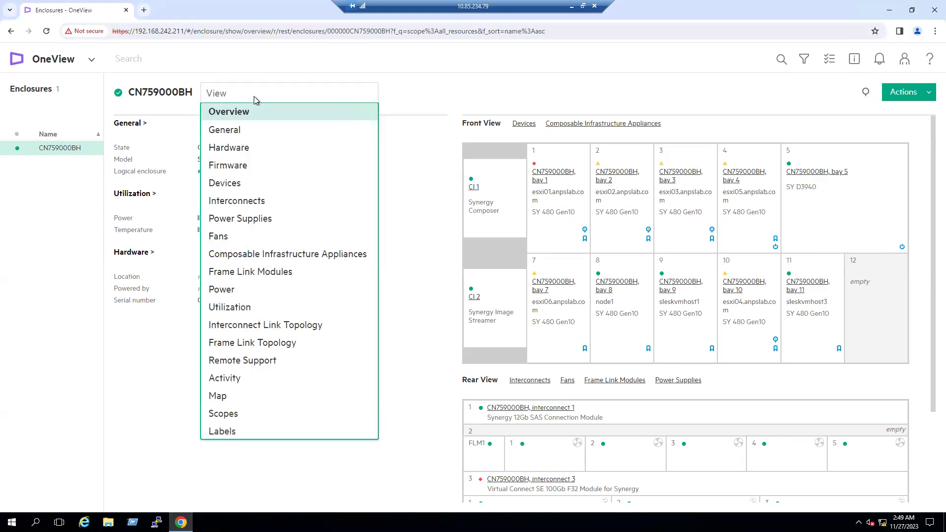
left_click(234, 184)
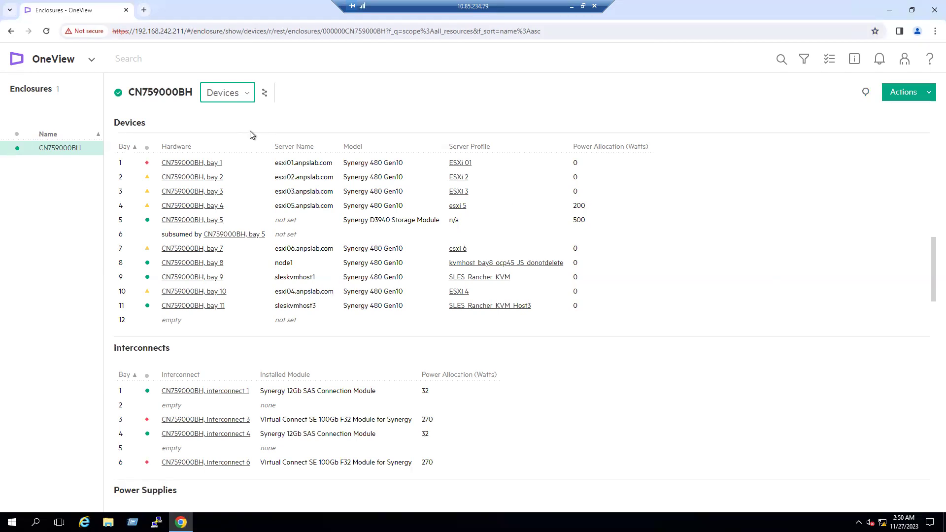
left_click(248, 95)
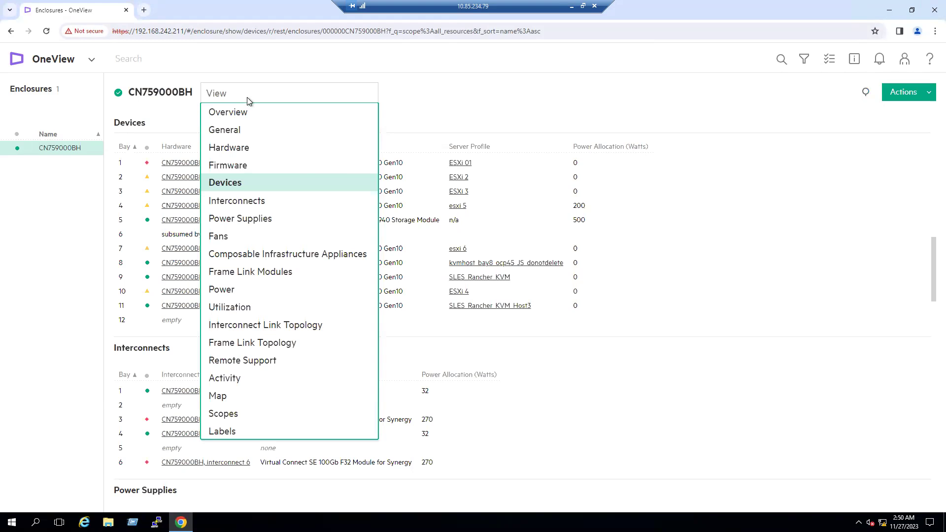
Review the enclosure's Power view, then expand the power chart in the Utilization view.
left_click(237, 293)
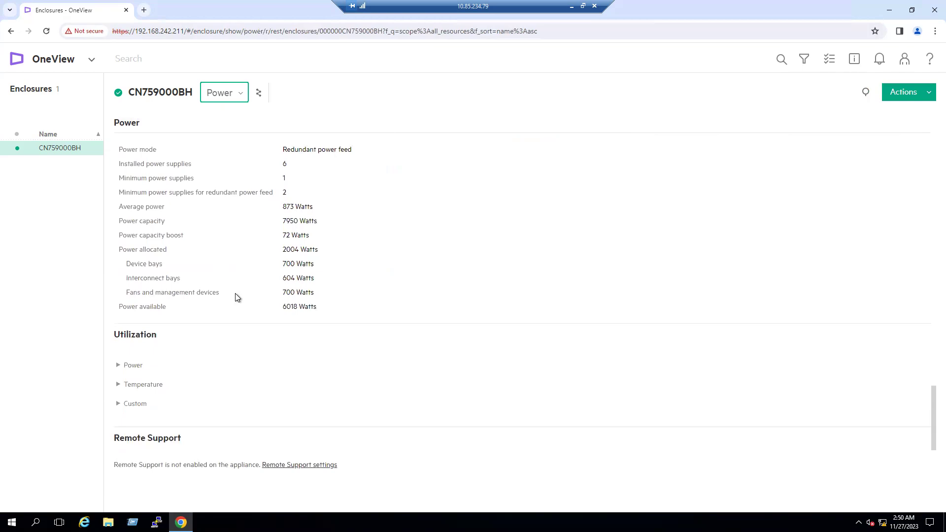
left_click(245, 98)
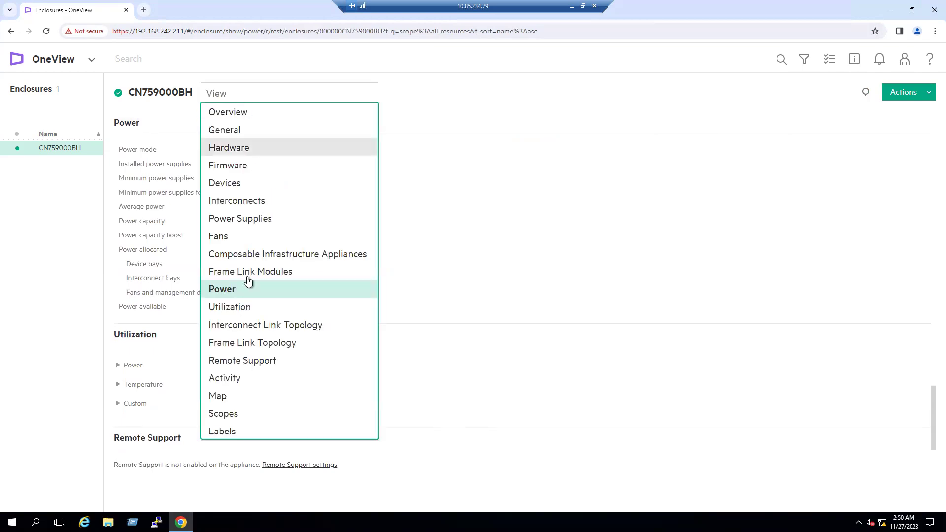
left_click(233, 309)
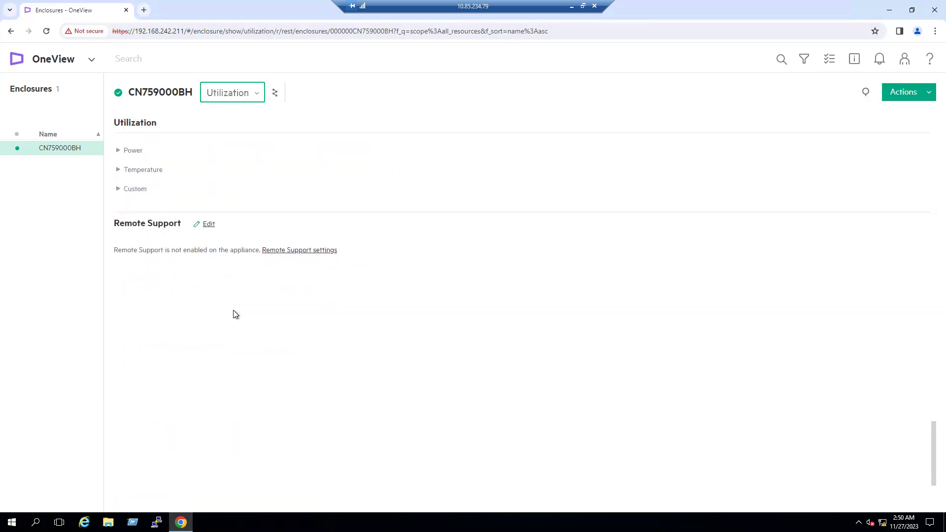
left_click(118, 153)
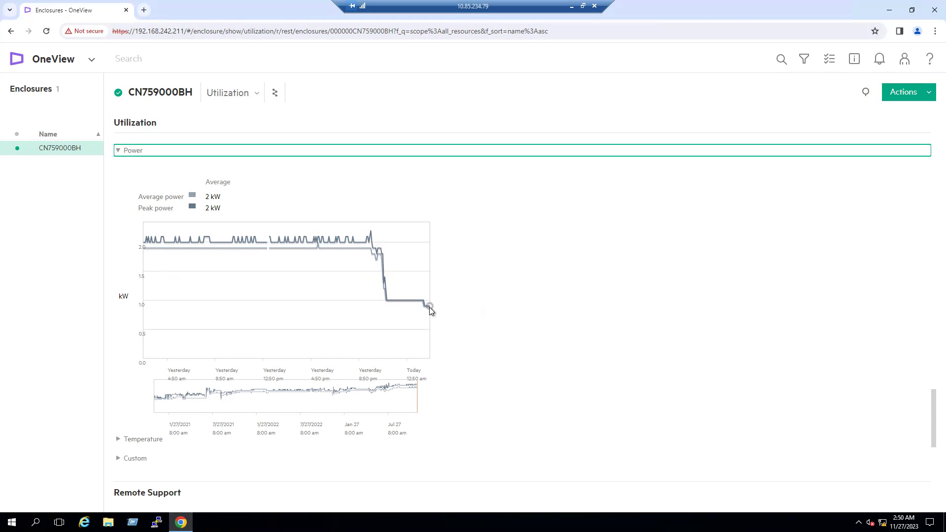
mouse_move(371, 235)
mouse_move(428, 307)
Expand and collapse the temperature utilization chart, scrolling through the enclosure page sections.
left_click(118, 439)
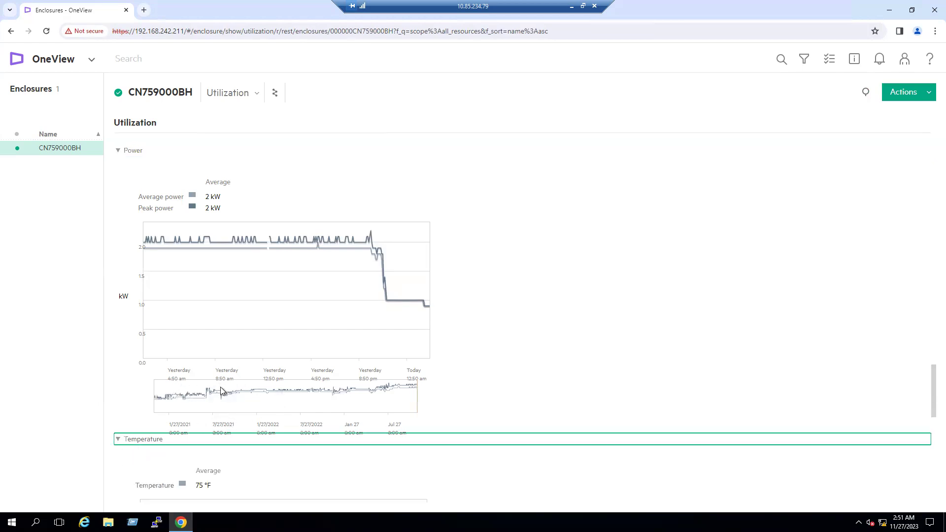
scroll(229, 354, "down", 3)
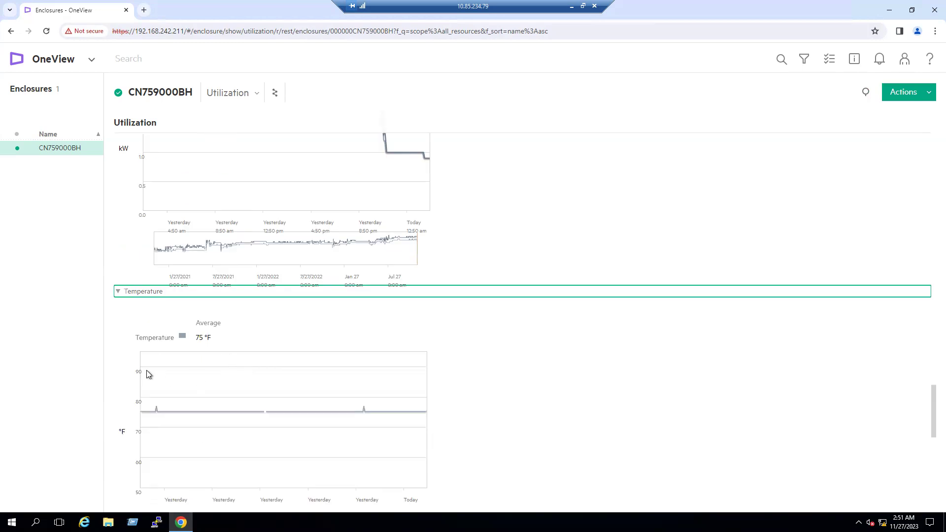
left_click(118, 294)
scroll(126, 197, "up", 1)
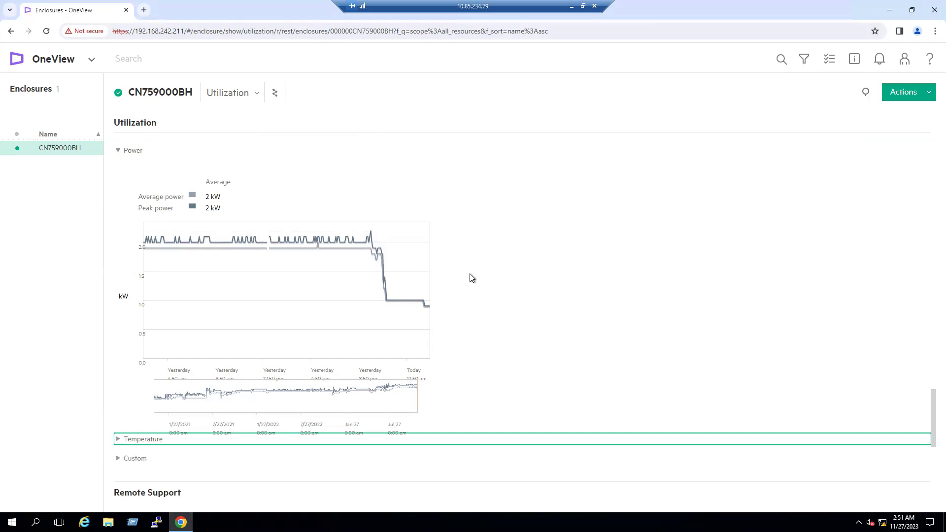
scroll(470, 277, "up", 3)
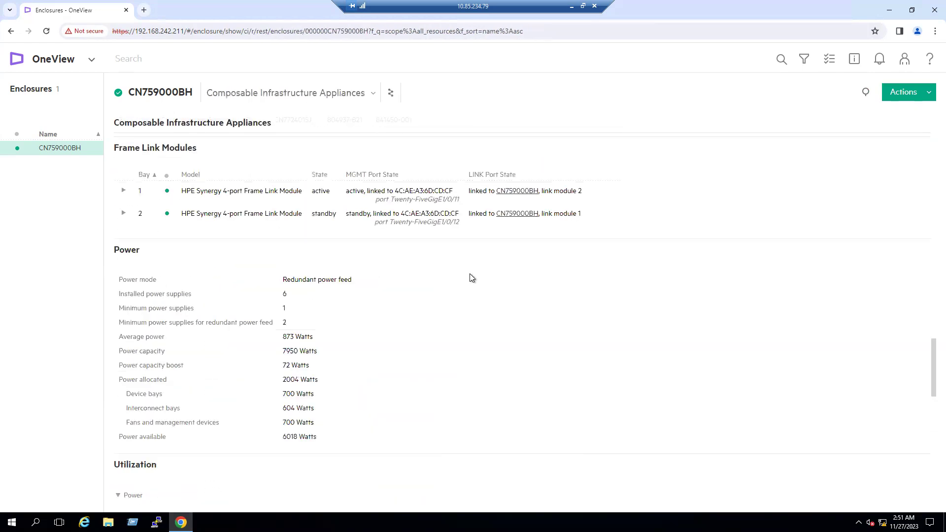
scroll(471, 279, "up", 12)
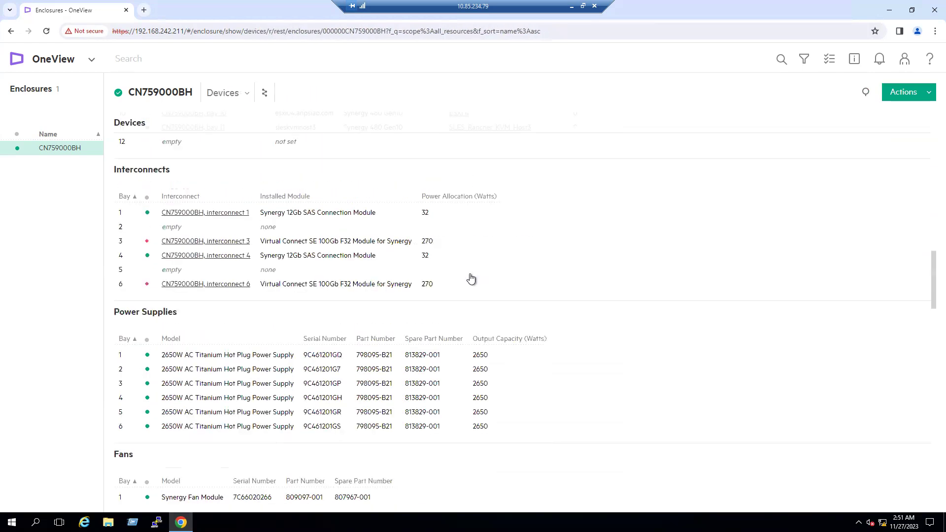
scroll(471, 278, "up", 4)
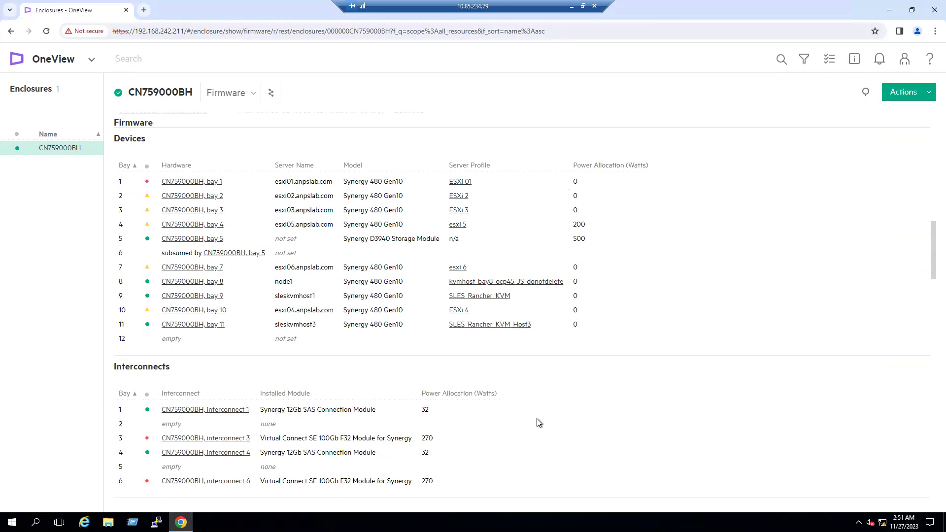
scroll(536, 418, "down", 7)
scroll(534, 408, "down", 4)
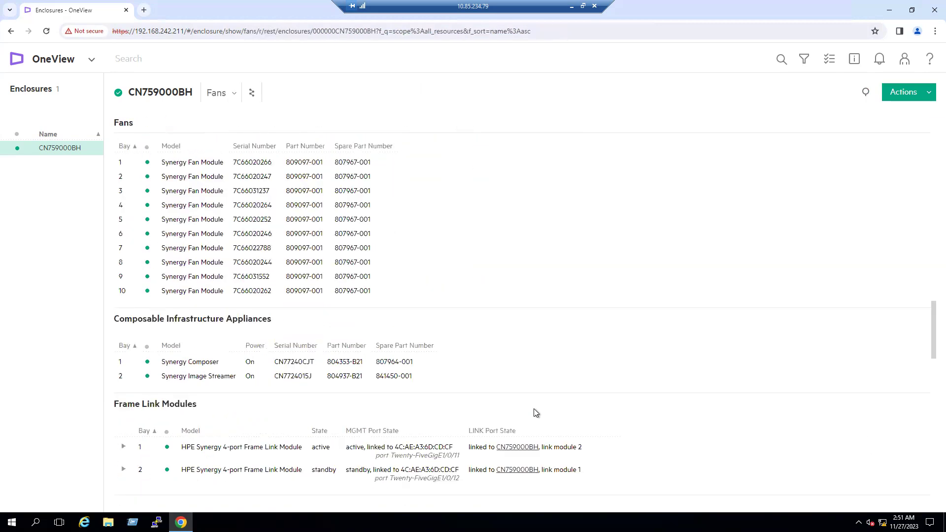
scroll(536, 413, "up", 8)
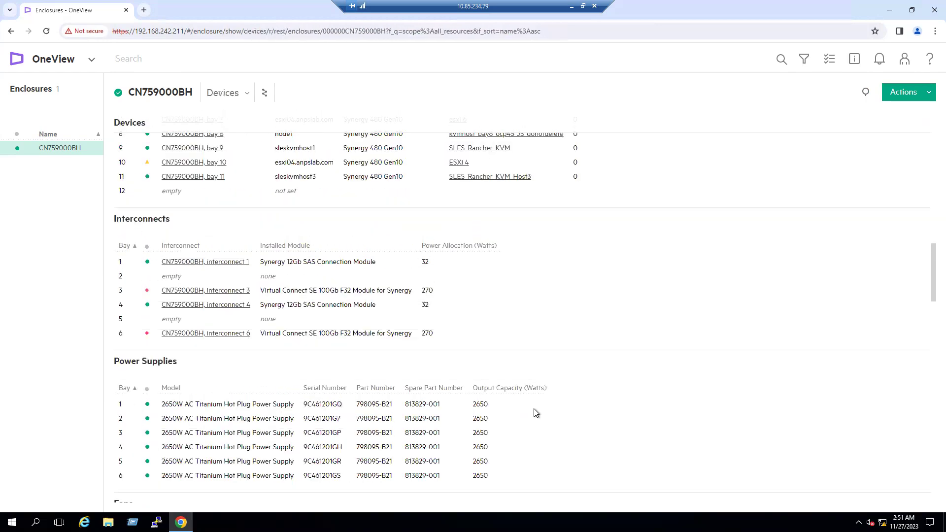
scroll(536, 413, "up", 4)
Switch the enclosure to the Utilization view and then back to the Overview.
left_click(250, 94)
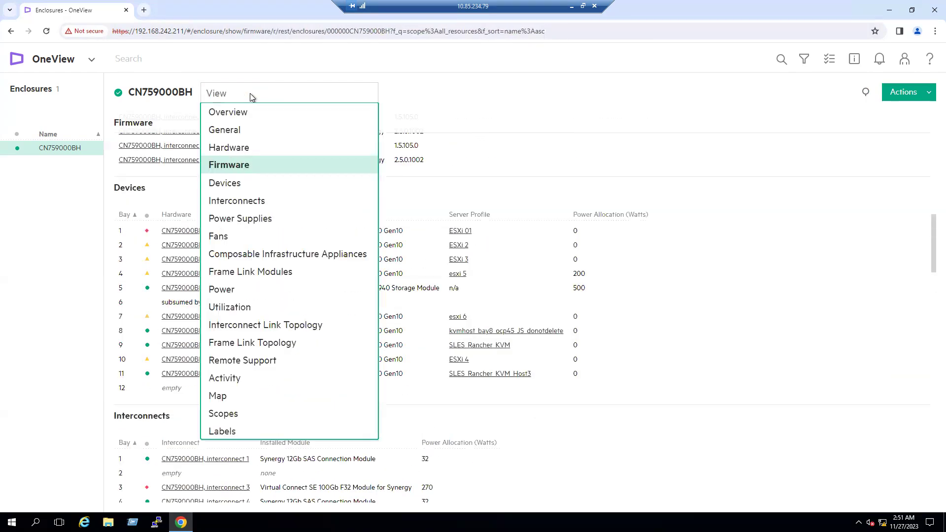
left_click(232, 307)
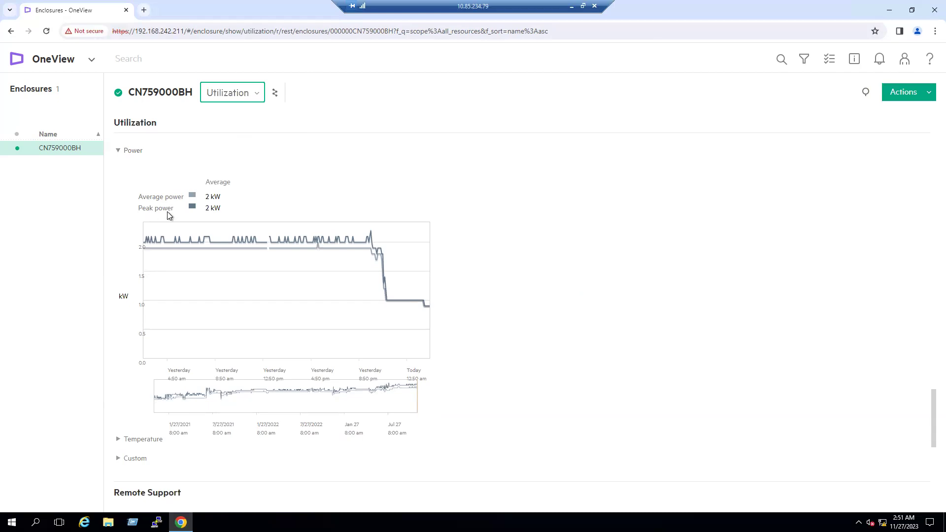
left_click(255, 99)
left_click(228, 112)
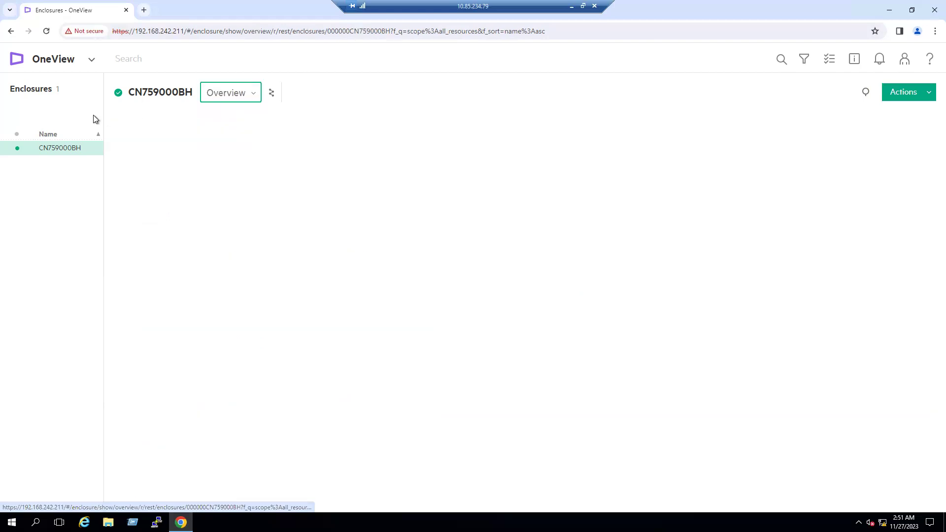
Return to the Server Hardware list by way of the Dashboard.
left_click(91, 61)
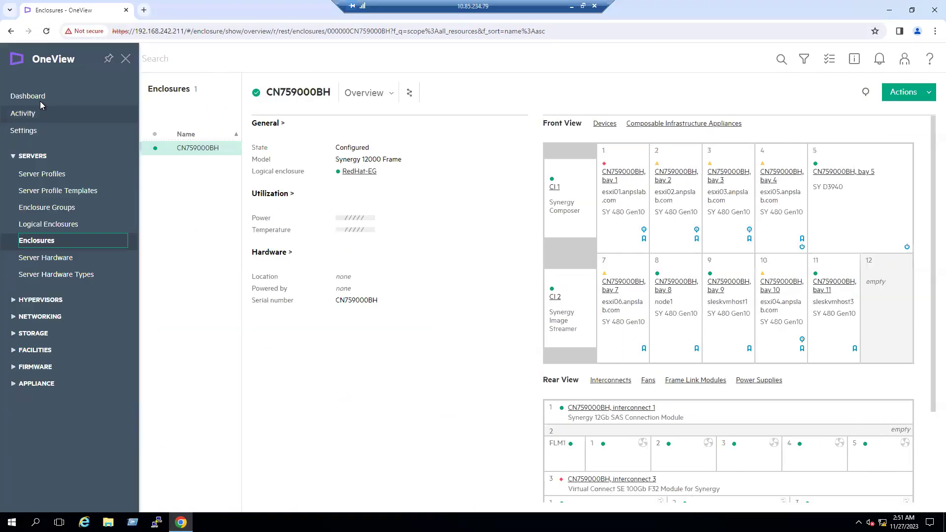
left_click(41, 101)
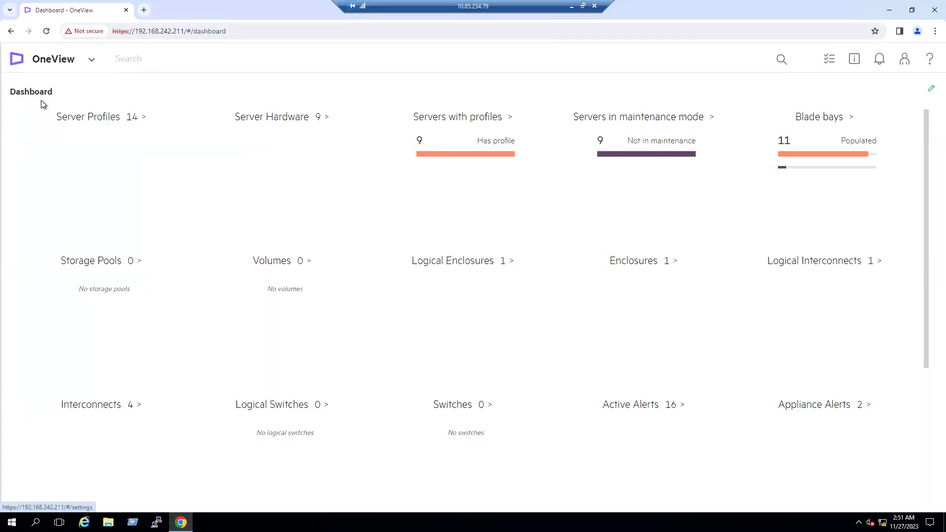
left_click(325, 119)
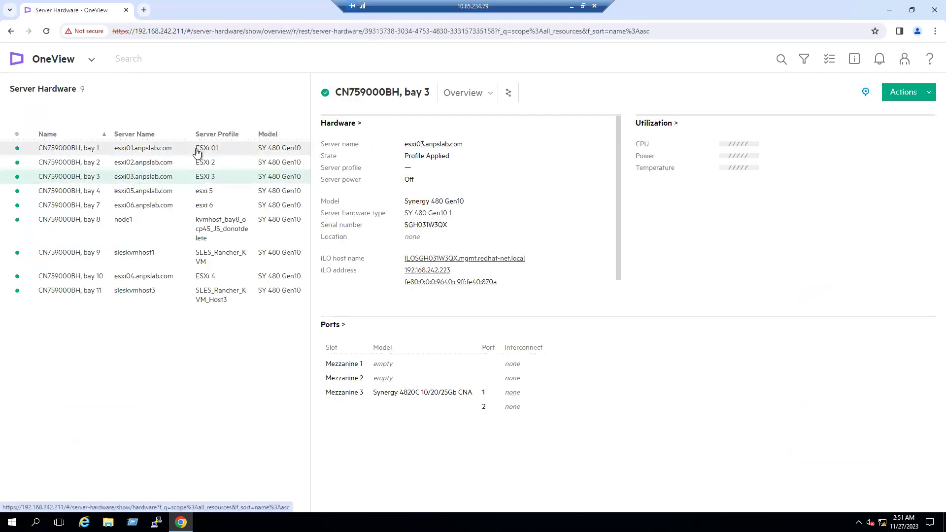
Inspect server CN759000BH, bay 1, noting its 0 W power reading.
left_click(195, 151)
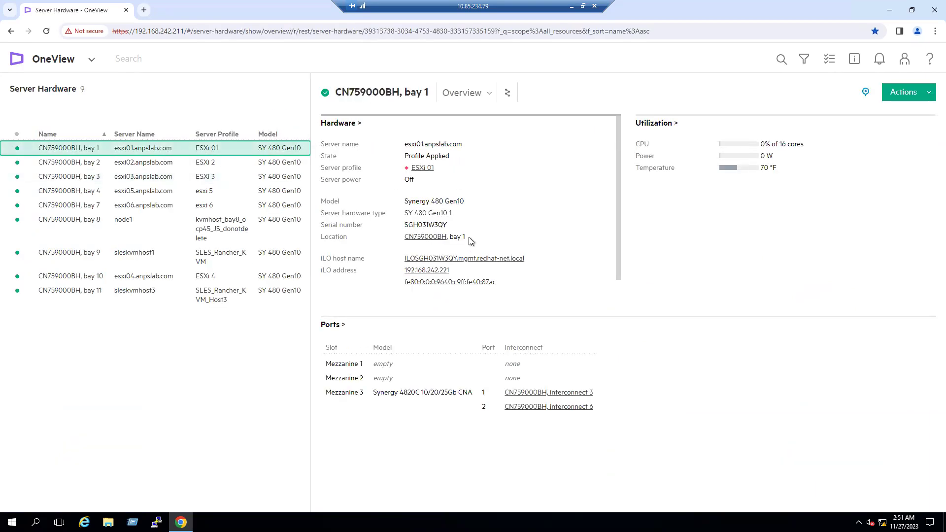
scroll(497, 187, "down", 1)
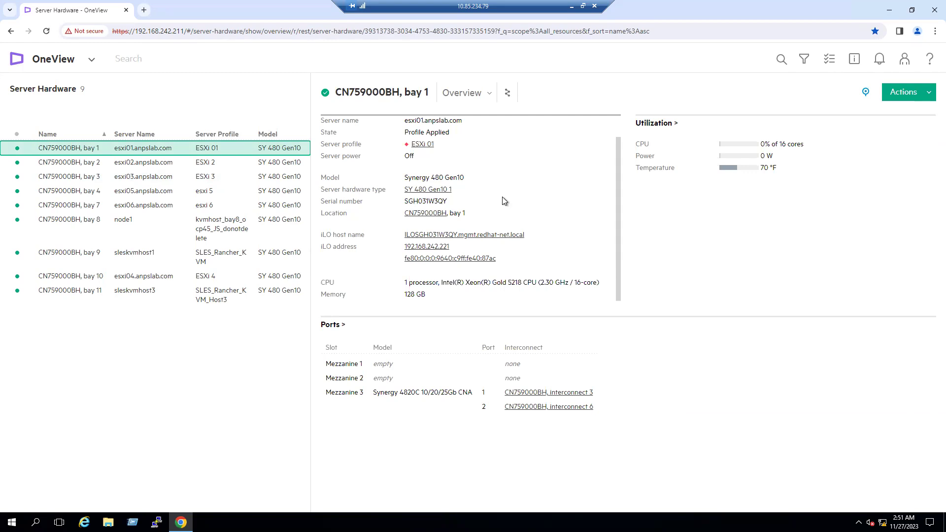
scroll(504, 200, "up", 1)
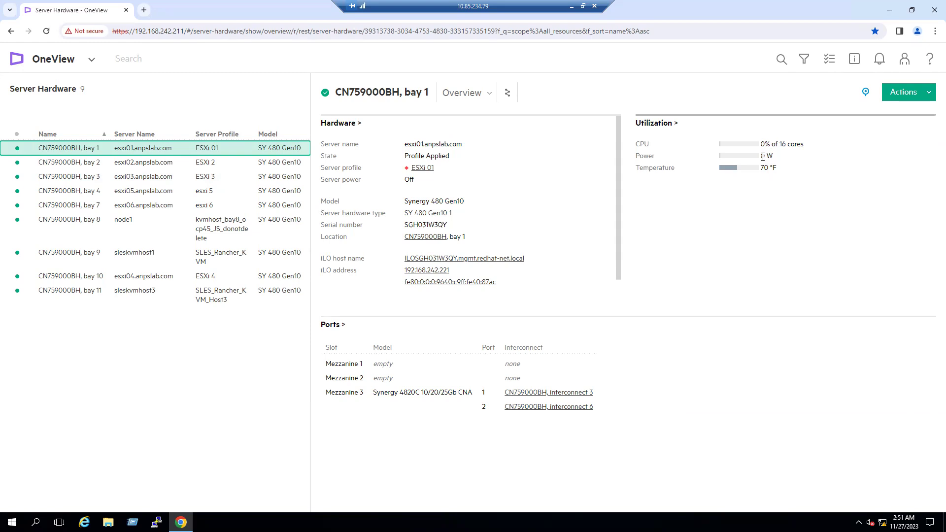
left_click_drag(757, 157, 781, 157)
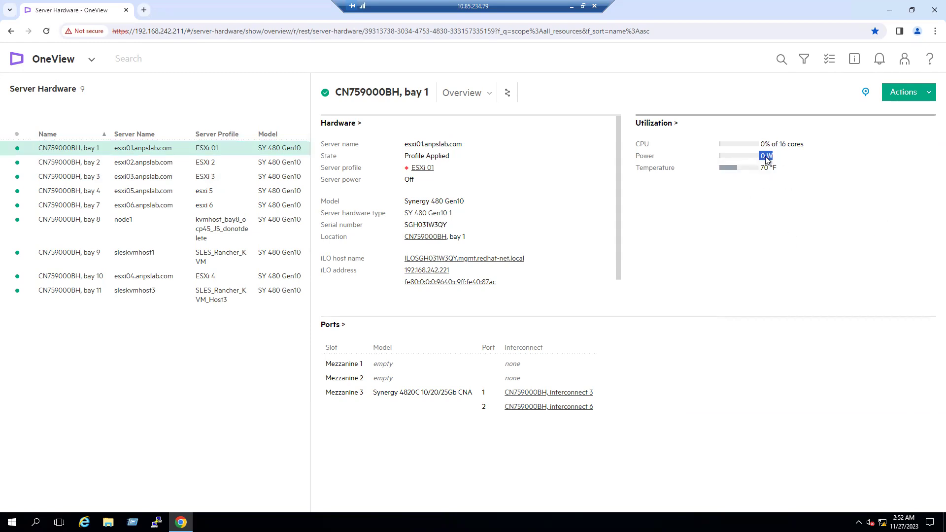
Check that bay 4 is On drawing 76 W, then return to the Enclosures page.
left_click(207, 193)
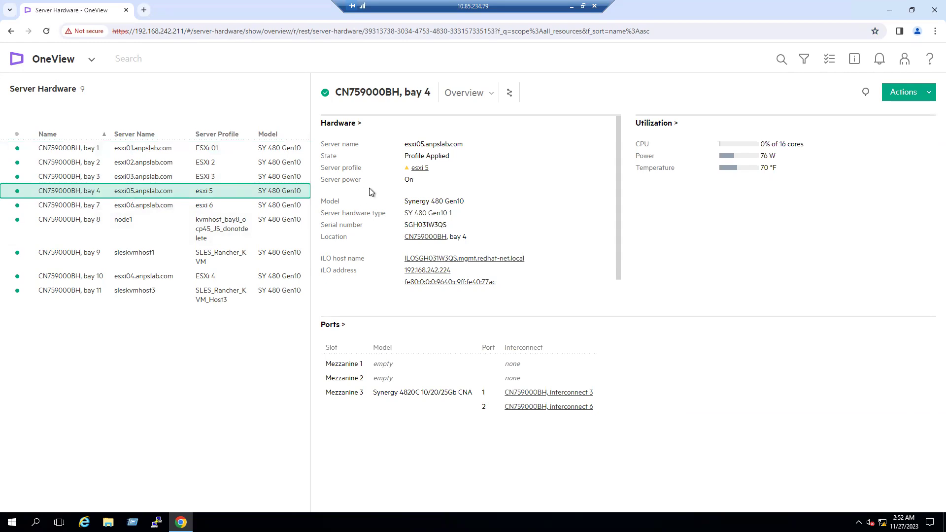
left_click_drag(405, 180, 414, 182)
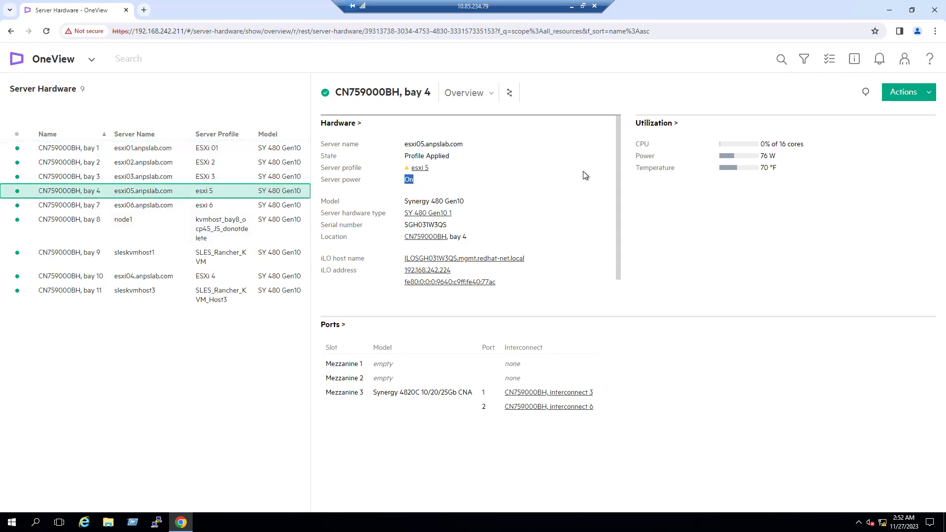
left_click_drag(762, 155, 781, 157)
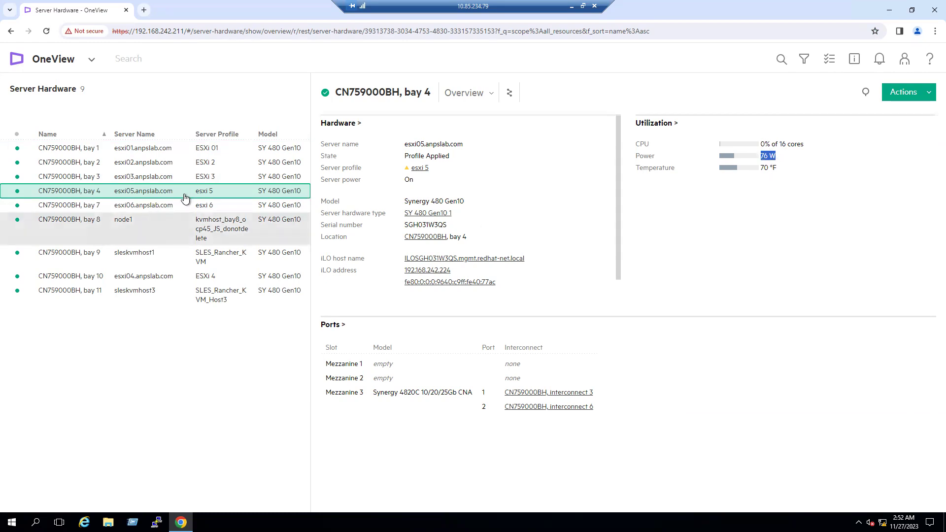
left_click(91, 59)
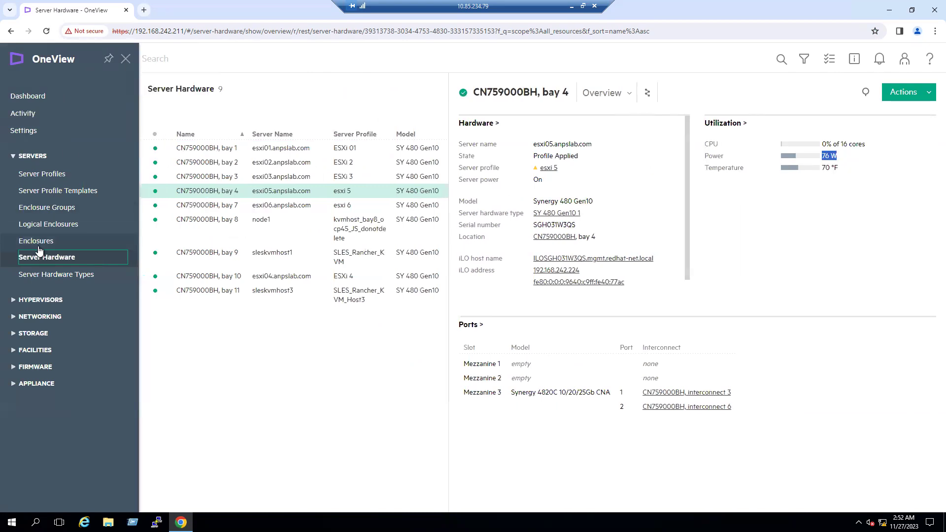
left_click(38, 241)
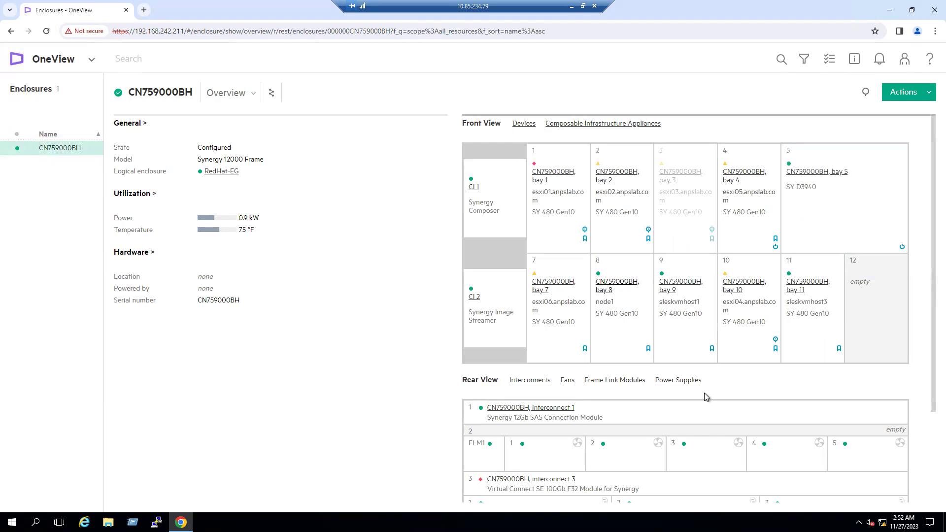
Show the enclosure Power view, then expand the Utilization Power chart of average and peak kW.
left_click(254, 94)
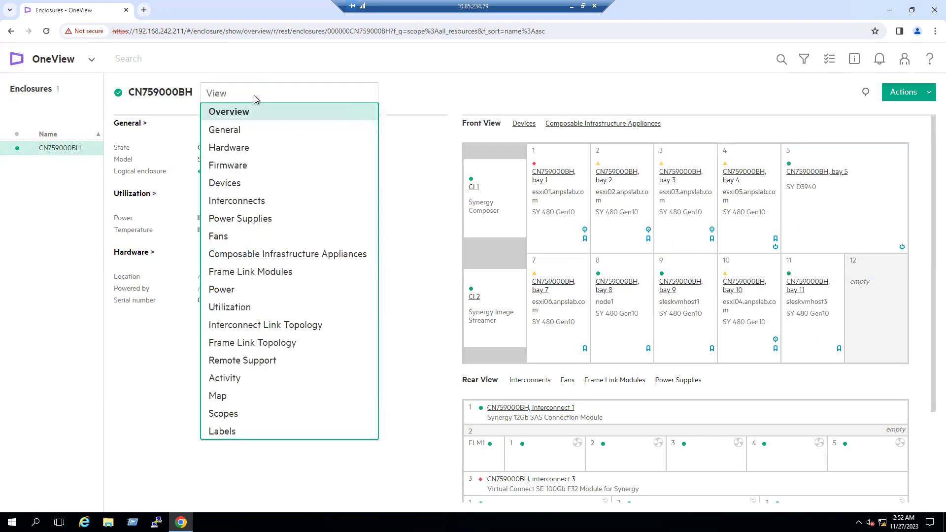
left_click(233, 297)
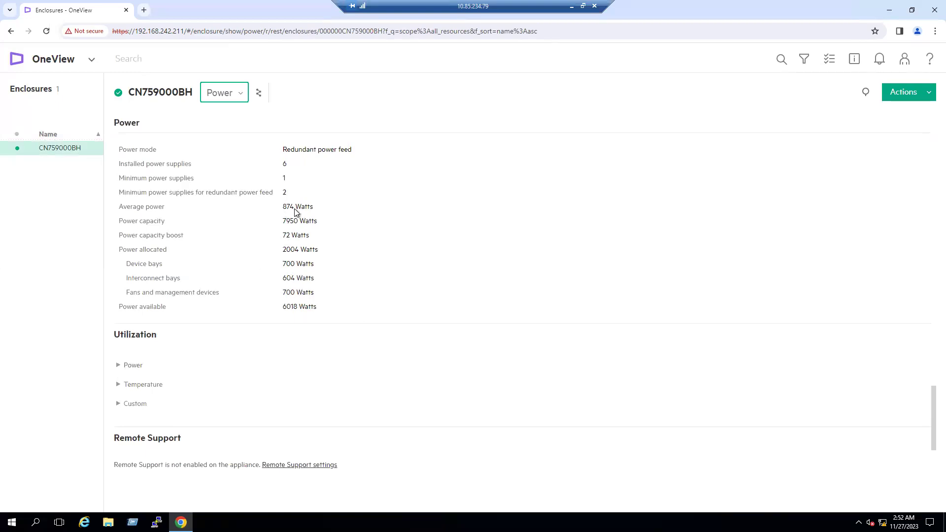
left_click(242, 94)
left_click(240, 309)
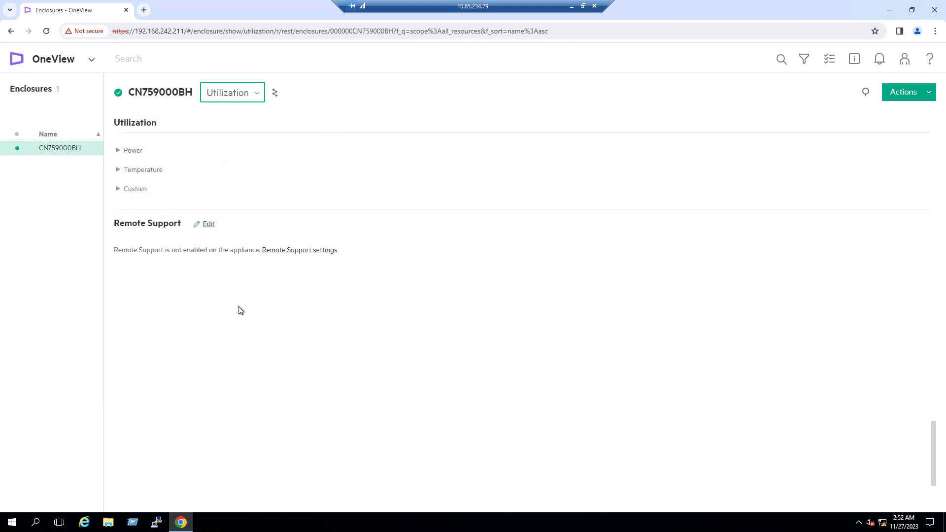
left_click(118, 150)
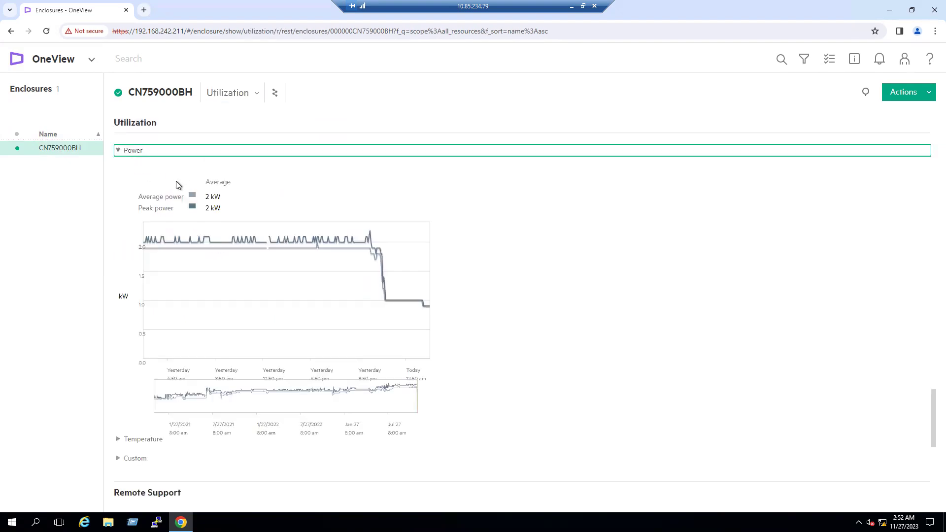